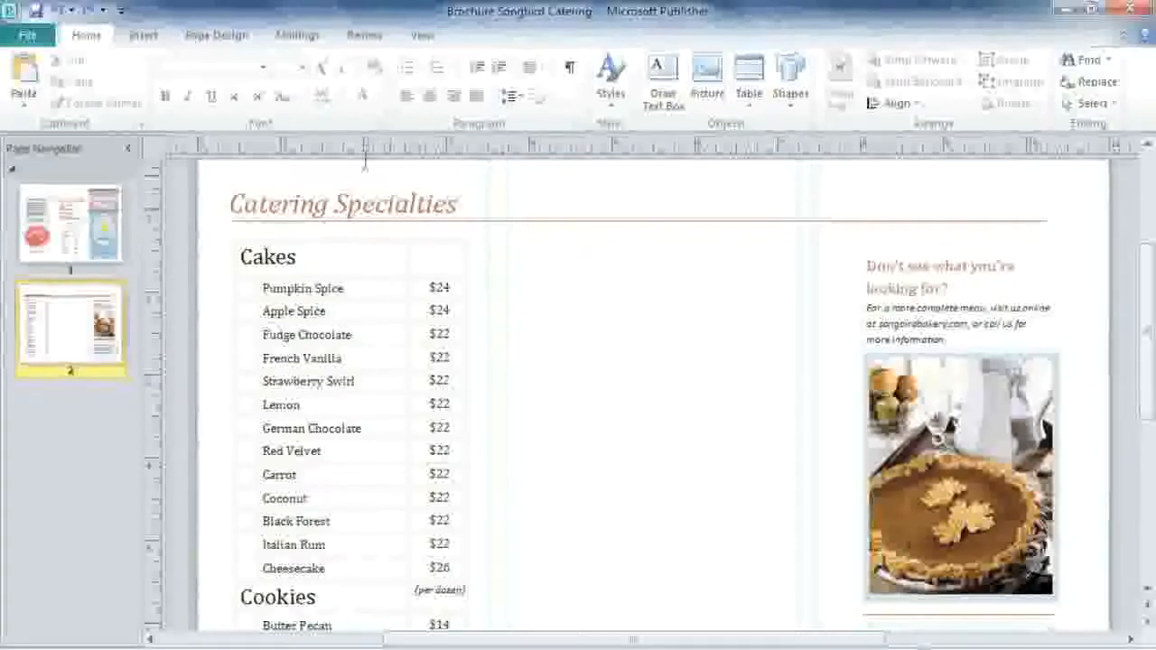
- Insert a table with three columns and seven rows in the empty middle column of the Catering Specialties page
{"action": "left_click", "coordinate": [141, 36]}
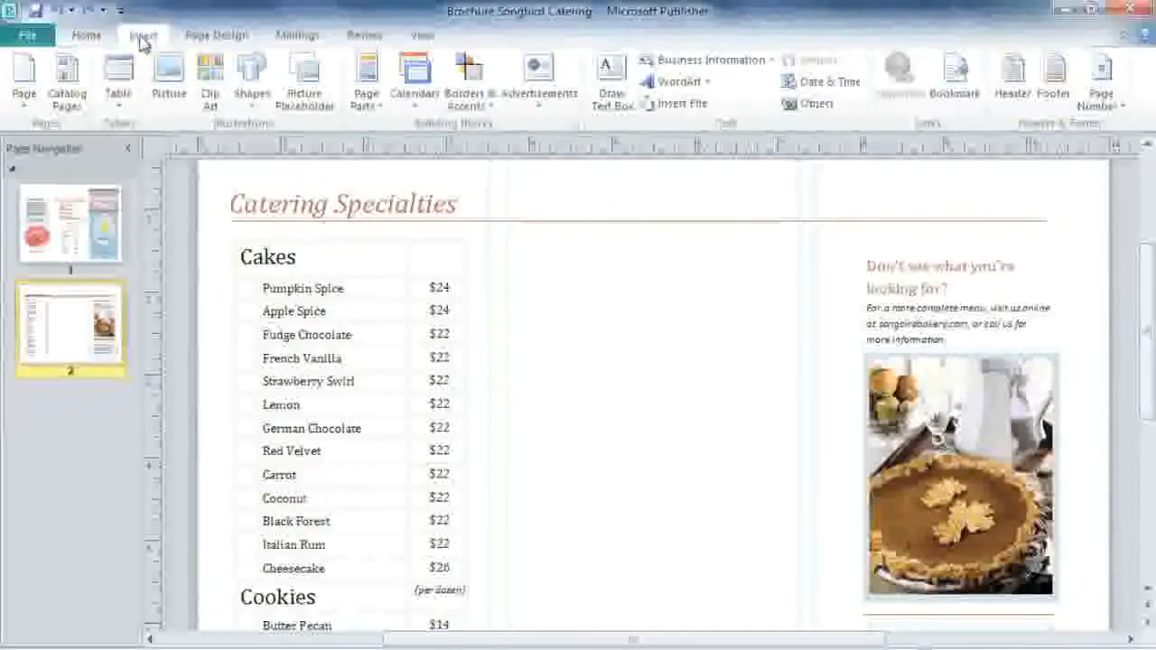
{"action": "left_click", "coordinate": [119, 100]}
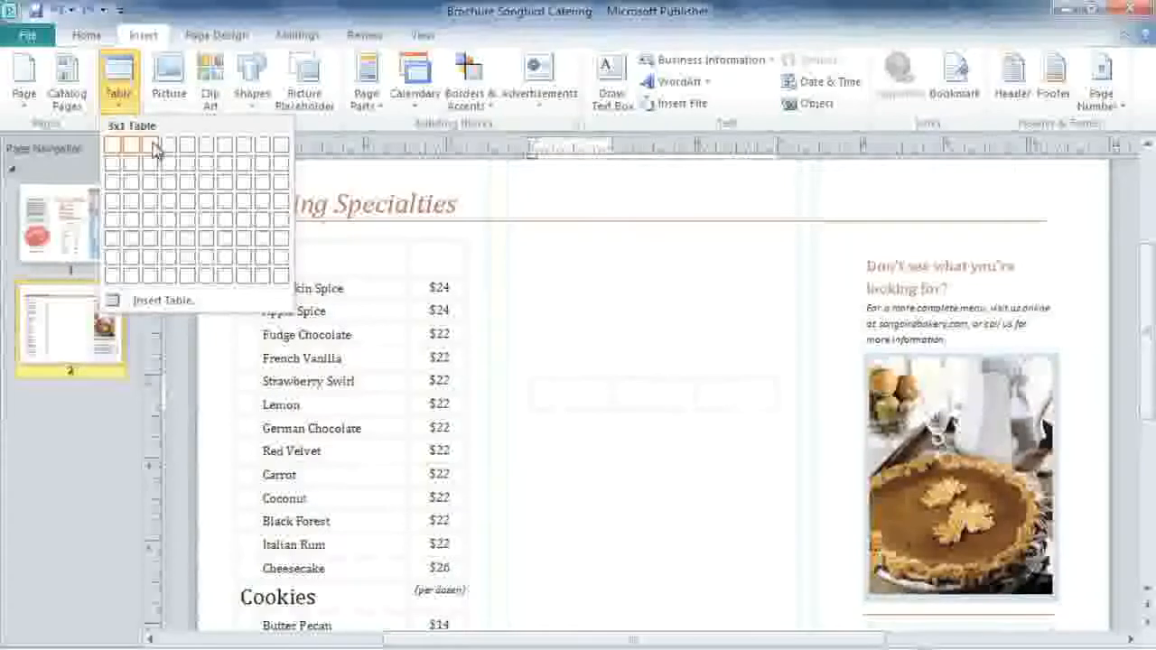
{"action": "left_click", "coordinate": [155, 265]}
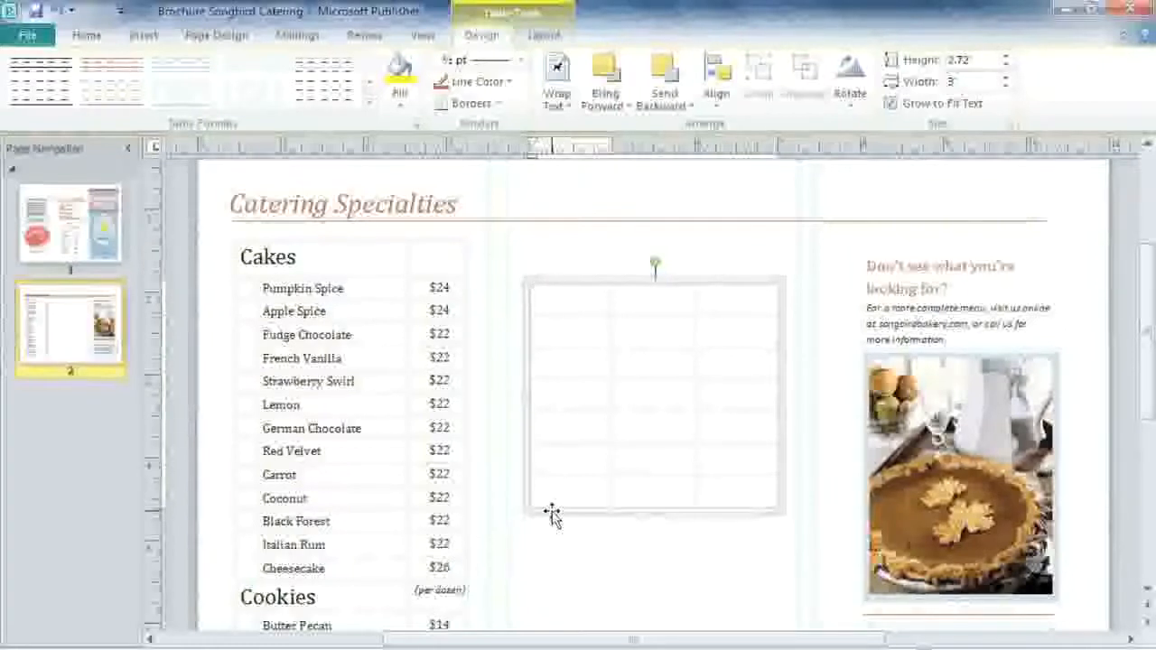
- Move the new table up level with the Cakes table and reduce its height slightly
{"action": "left_click_drag", "start_coordinate": [549, 511], "coordinate": [551, 475]}
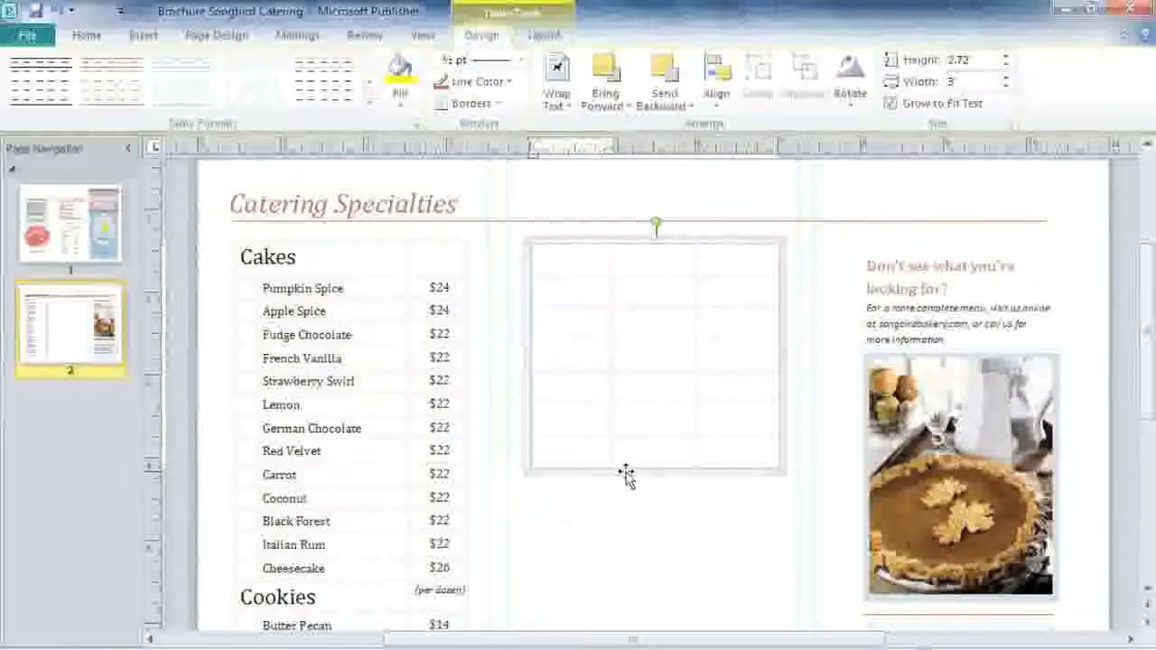
{"action": "left_click_drag", "start_coordinate": [653, 472], "coordinate": [654, 449]}
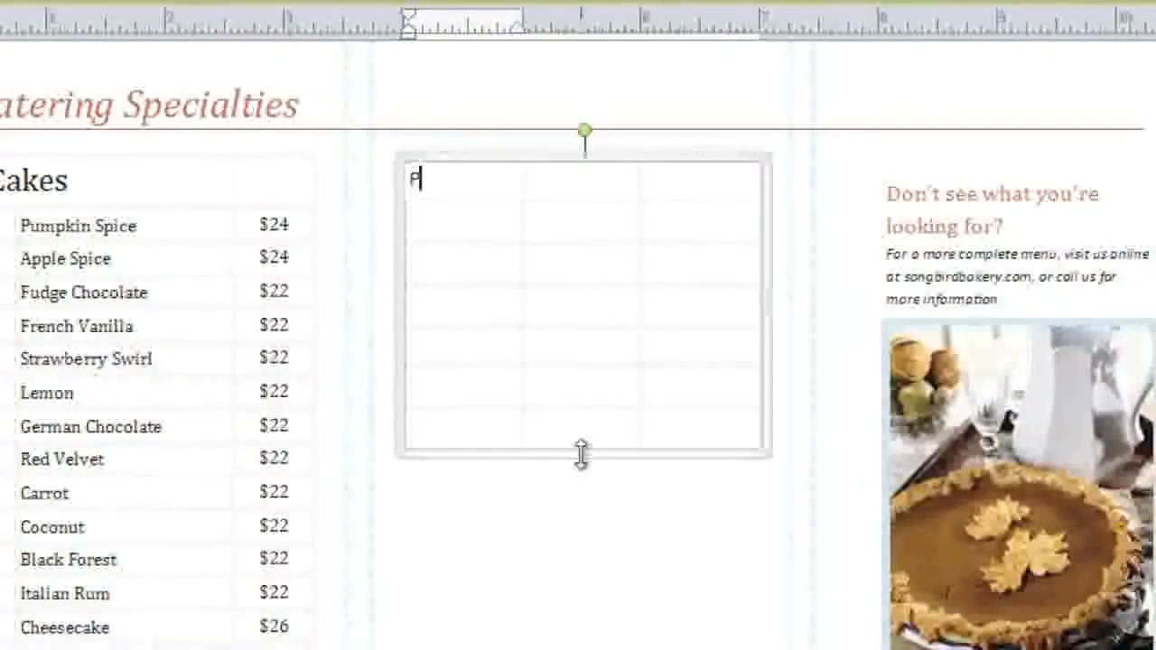
- Enter the heading Pies in the first cell and Apple, Blueberry, Key Lime, Pecan and Pumpkin down the second column from row two
{"action": "type", "text": "ies"}
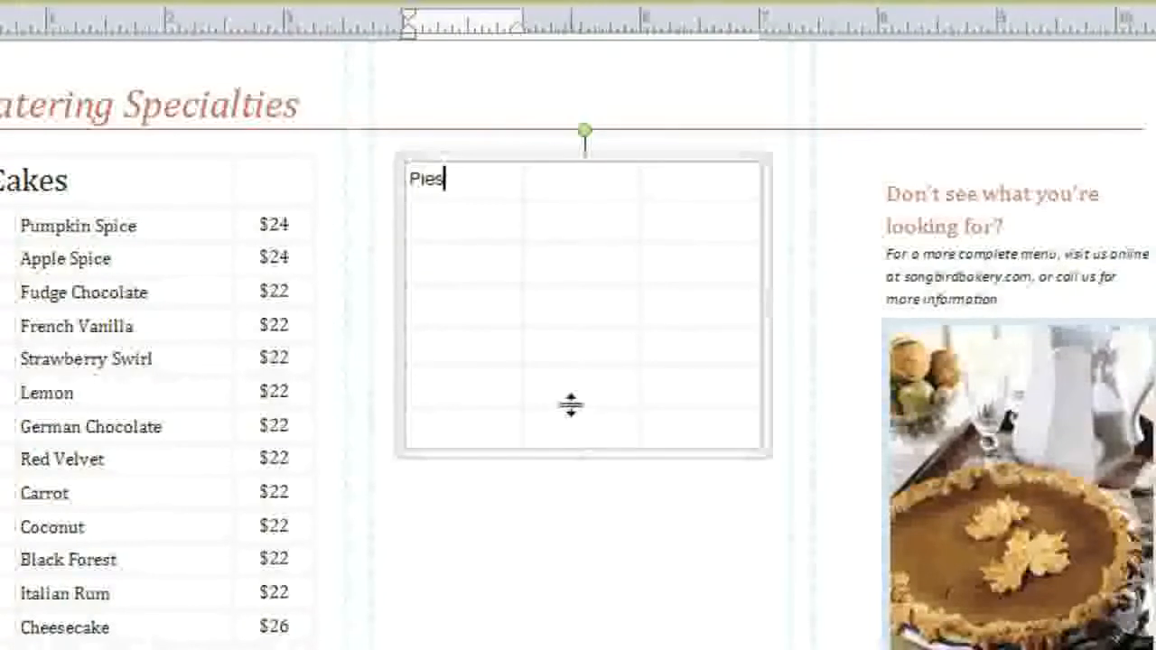
{"action": "left_click", "coordinate": [571, 228]}
{"action": "type", "text": "Ap"}
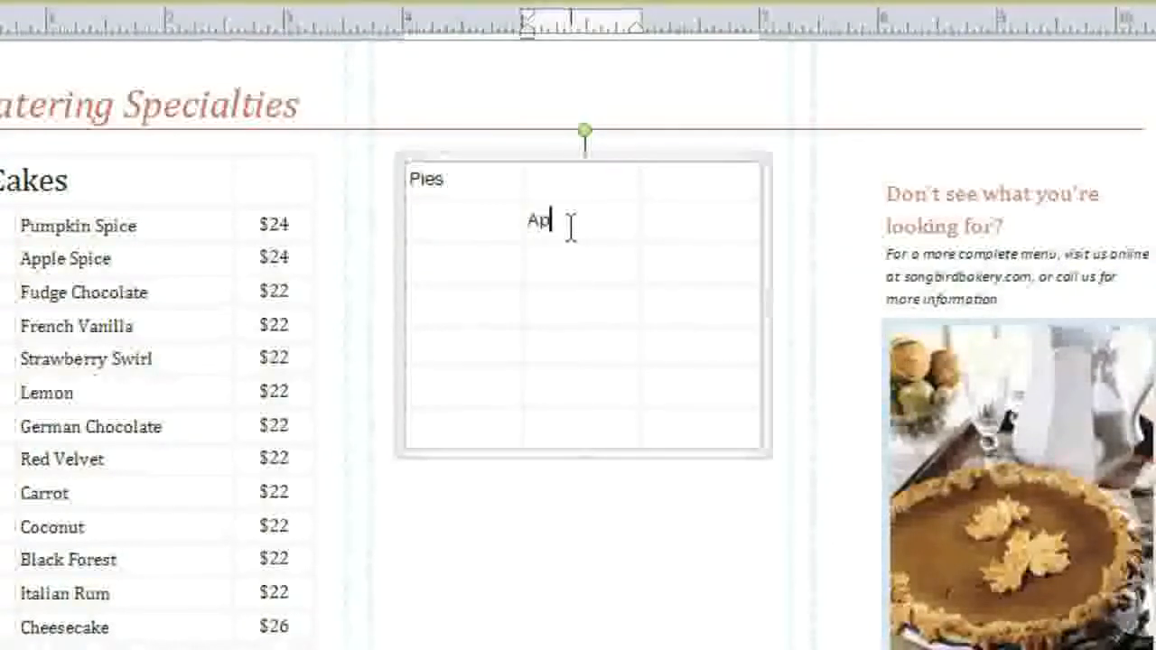
{"action": "type", "text": "ple"}
{"action": "key", "text": "Down"}
{"action": "type", "text": "Blueberr"}
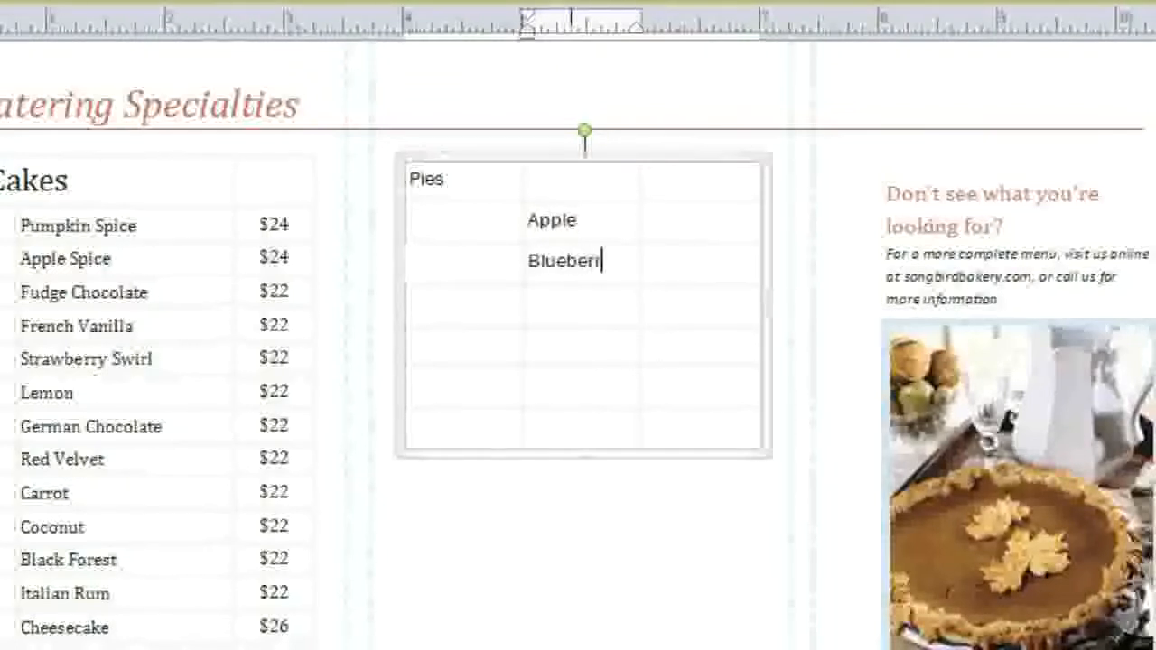
{"action": "type", "text": "y Key L"}
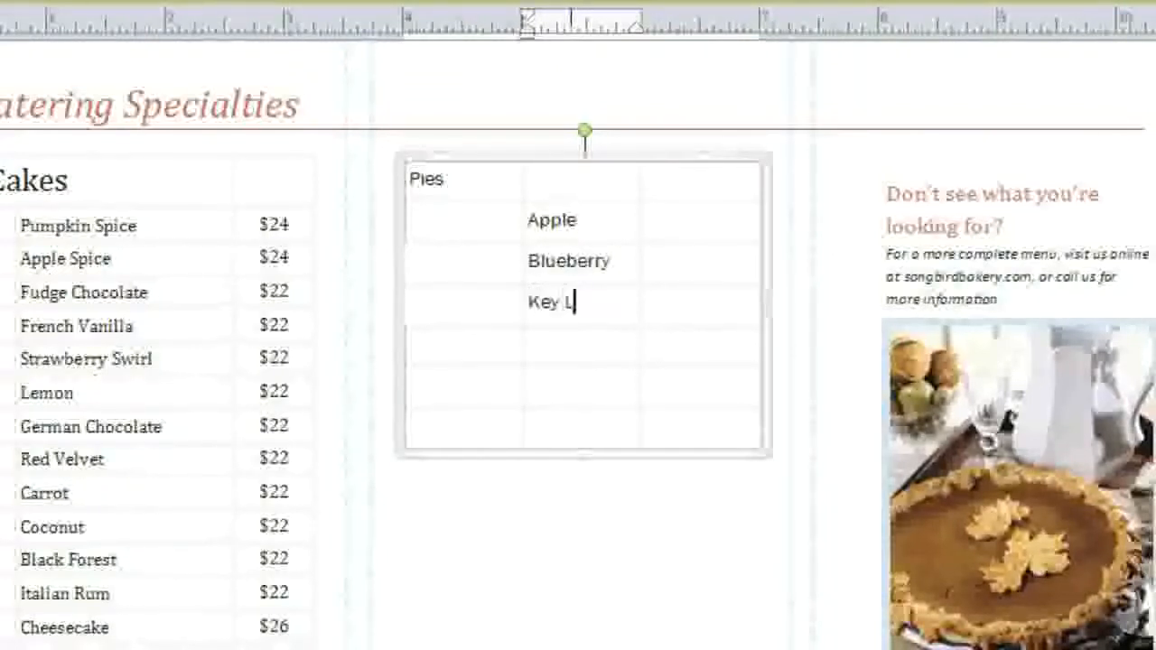
{"action": "type", "text": "ime Pecan"}
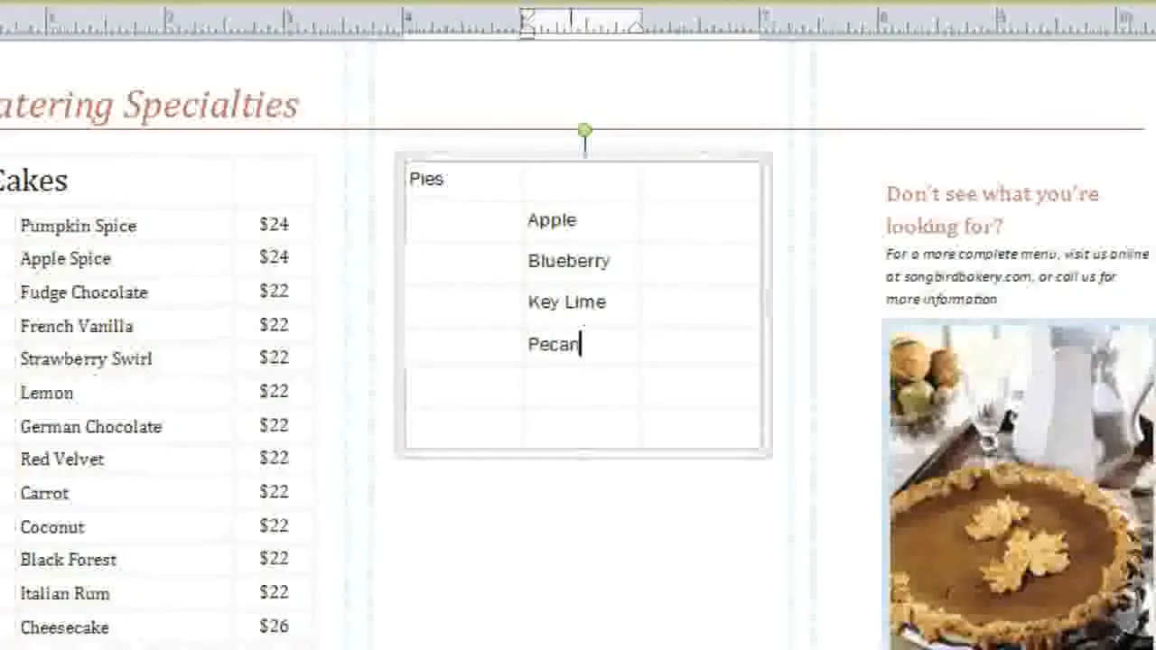
{"action": "key", "text": "Down"}
{"action": "type", "text": "Pumpkin"}
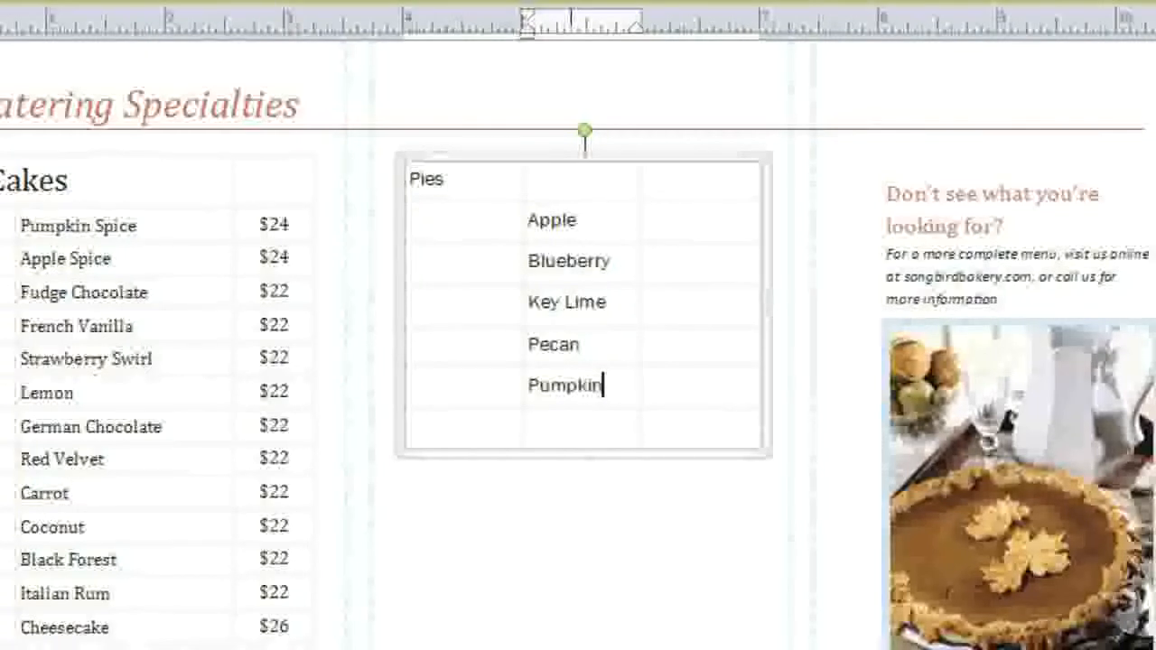
- Insert a row below Blueberry and enter Chocolate in its middle cell
{"action": "right_click", "coordinate": [621, 260]}
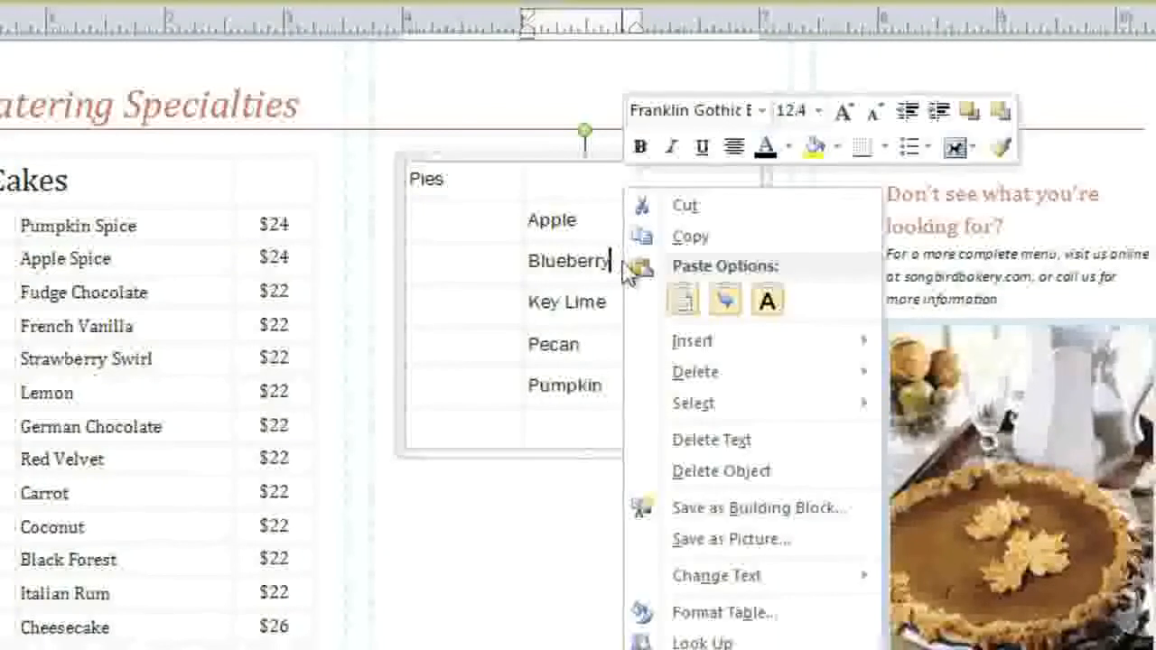
{"action": "mouse_move", "coordinate": [643, 346]}
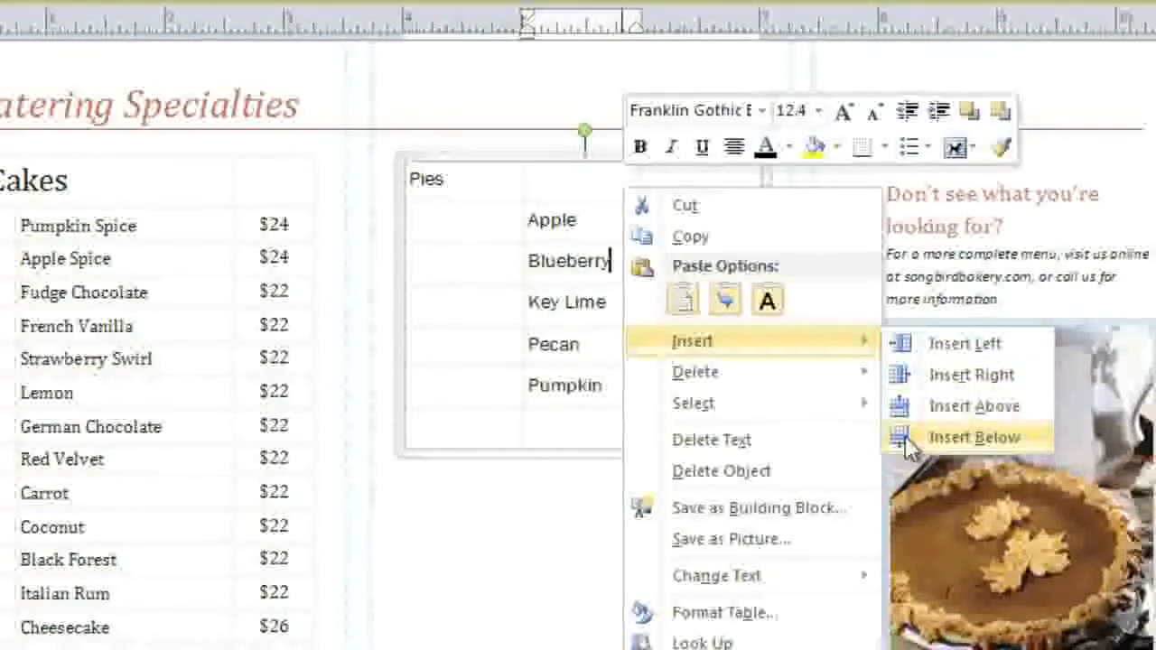
{"action": "left_click", "coordinate": [973, 437]}
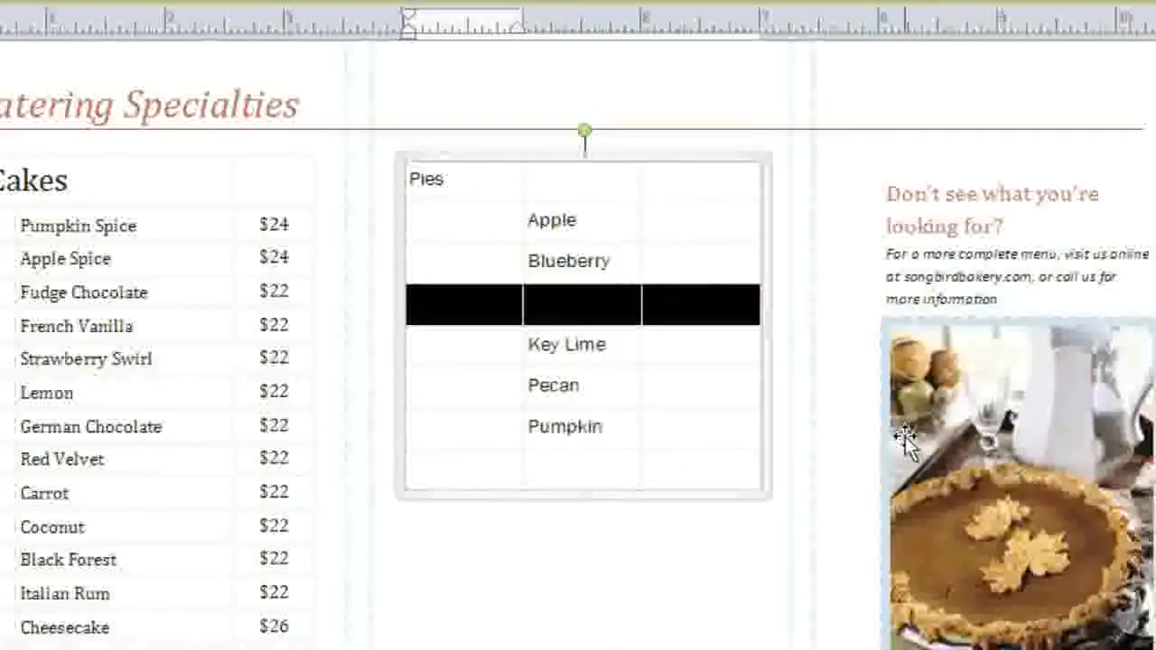
{"action": "left_click", "coordinate": [595, 305]}
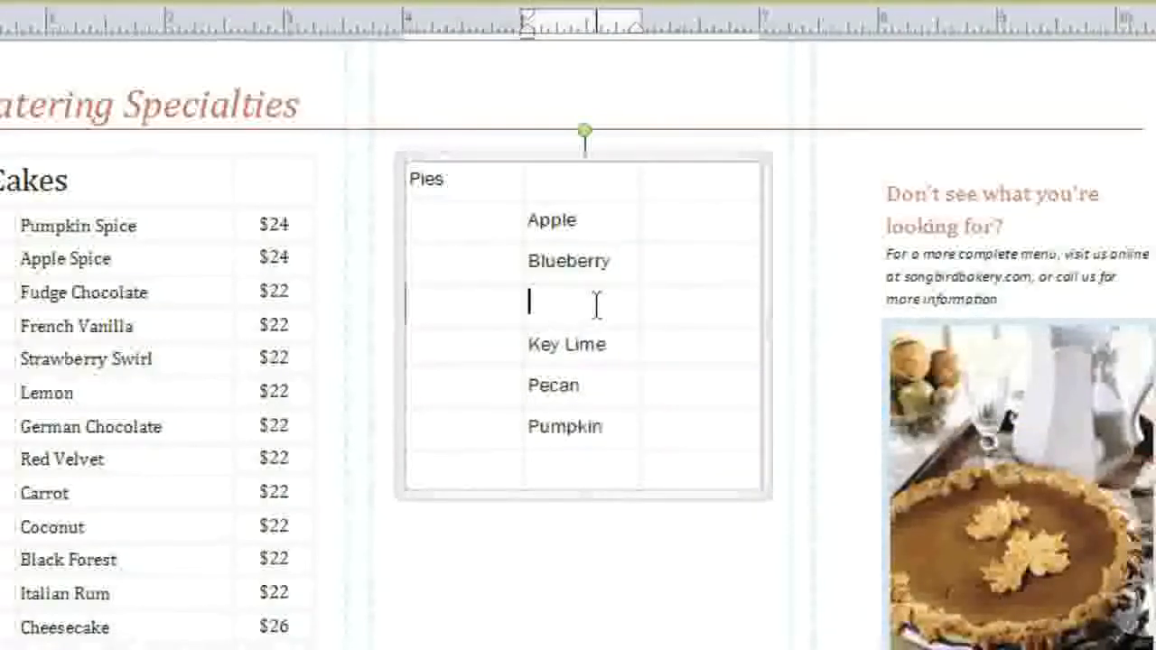
{"action": "type", "text": "Chocolate"}
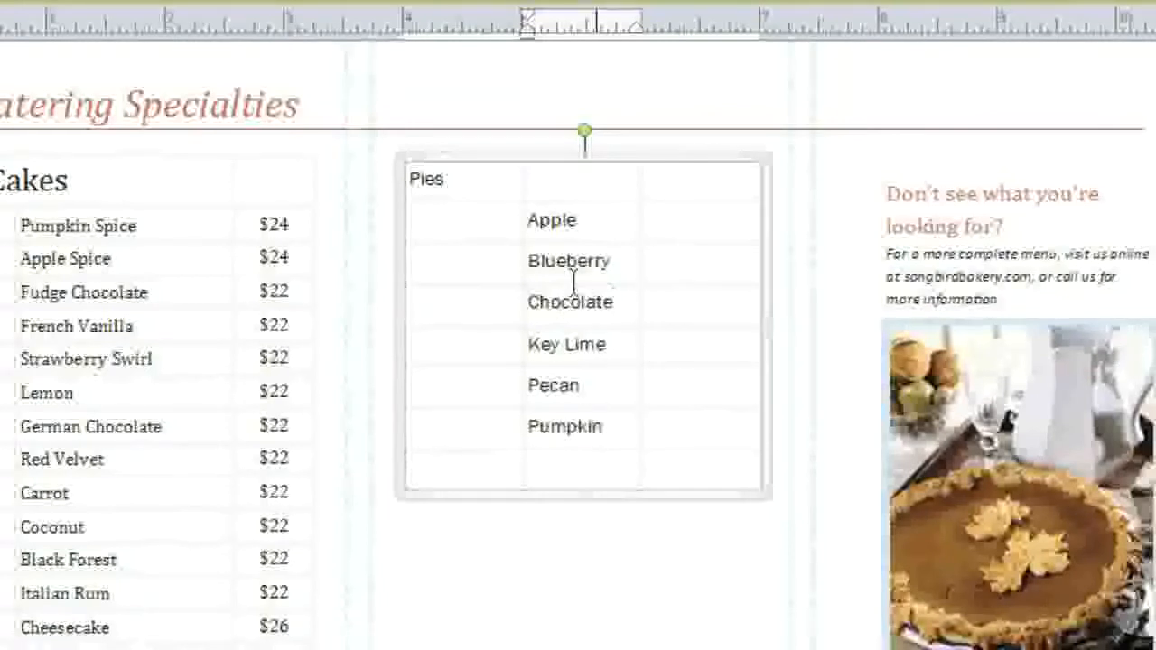
- Delete the empty last row of the Pies table
{"action": "right_click", "coordinate": [573, 470]}
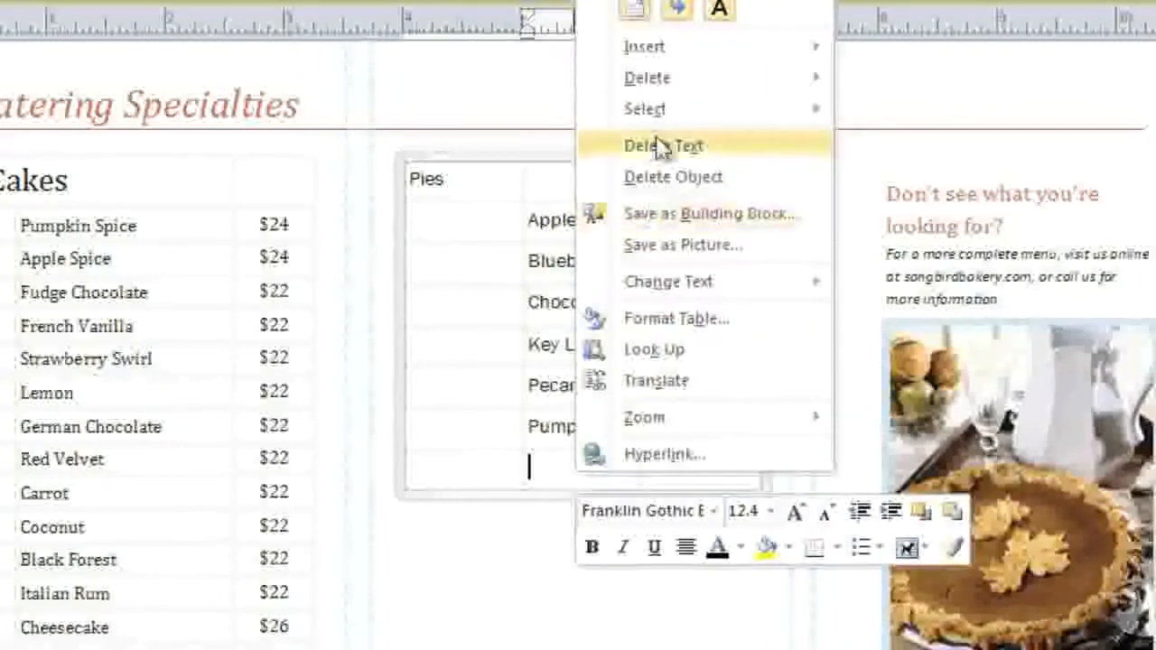
{"action": "mouse_move", "coordinate": [672, 86]}
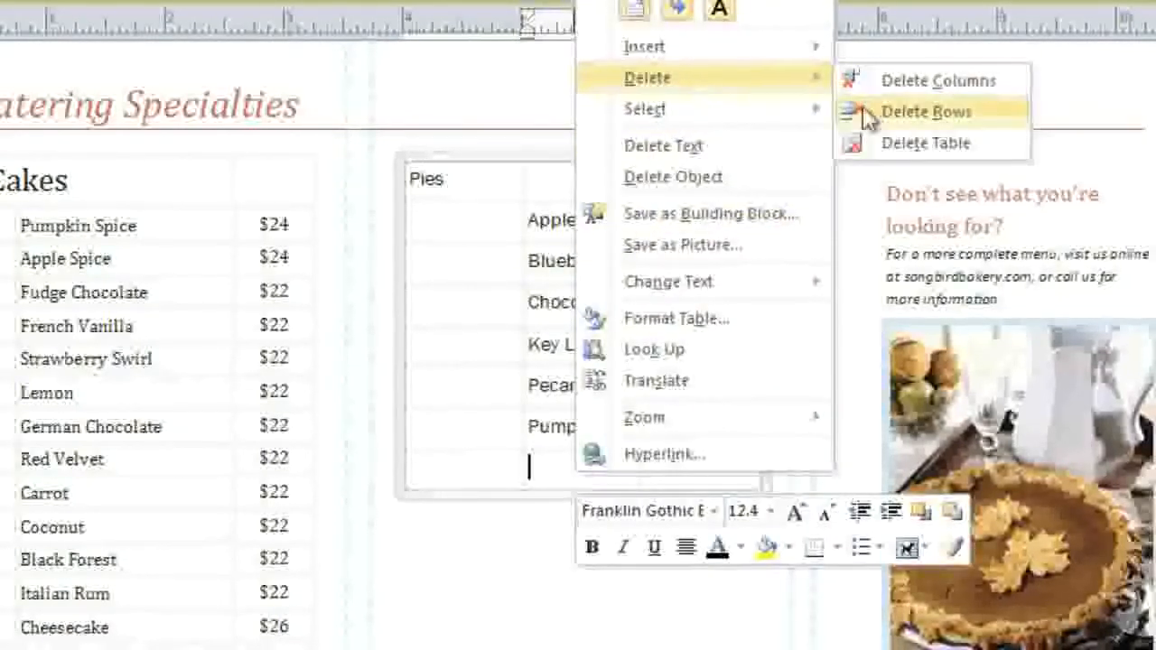
{"action": "left_click", "coordinate": [925, 112]}
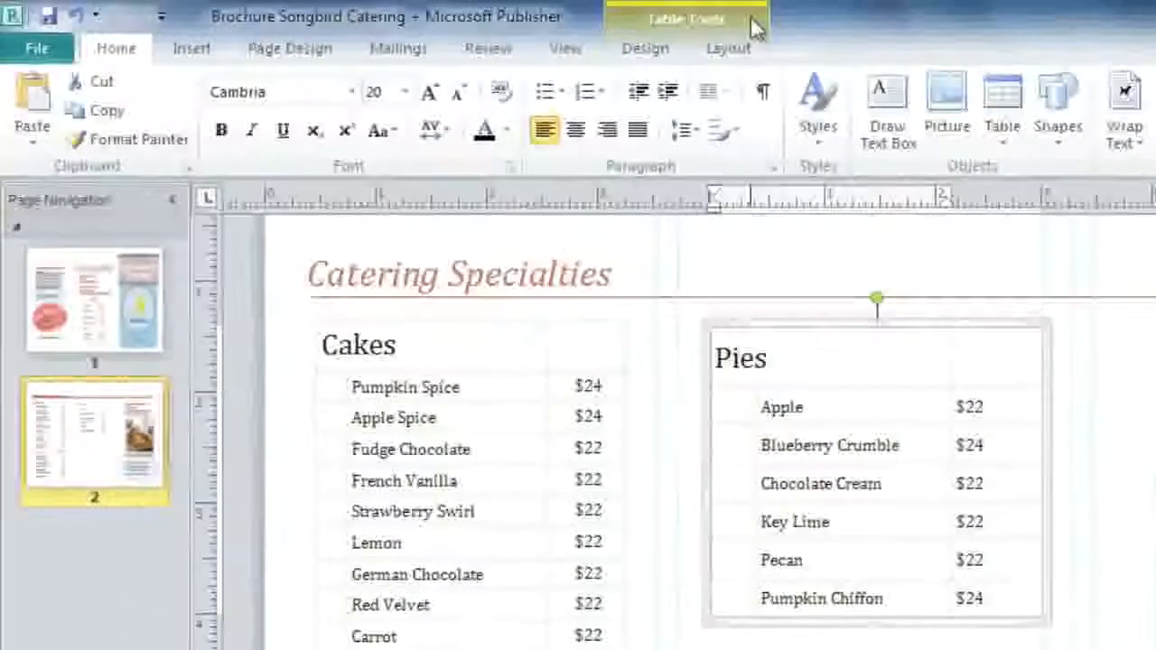
- Apply the blue table format with a solid header row and banded rows to the Pies table
{"action": "left_click", "coordinate": [676, 50]}
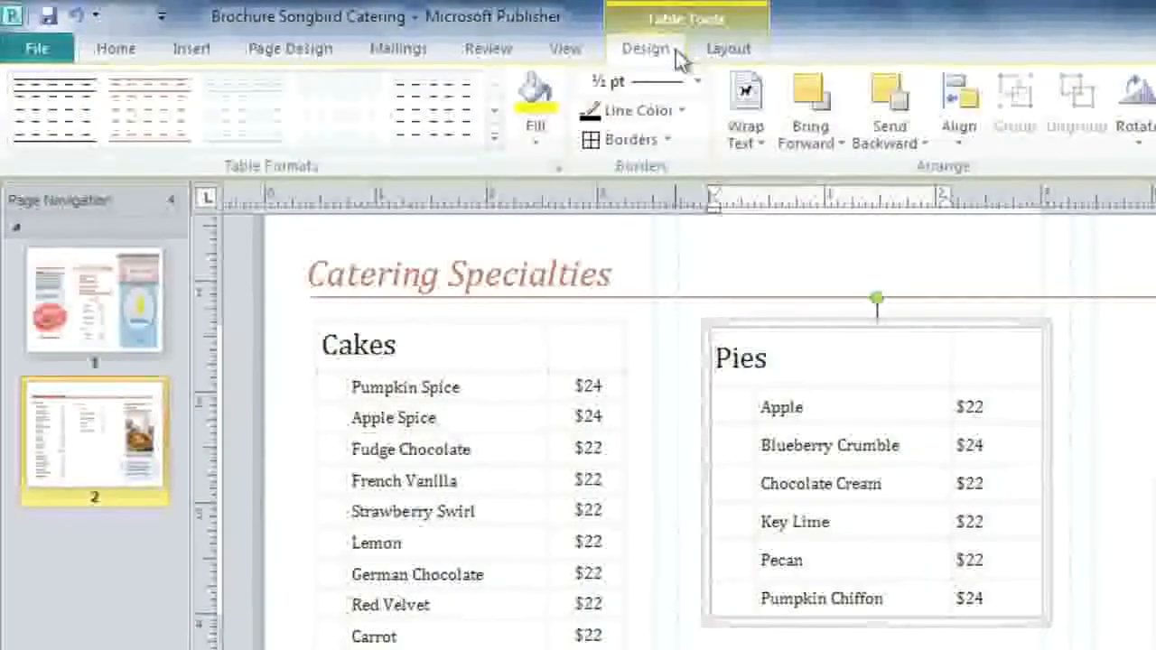
{"action": "left_click", "coordinate": [162, 102]}
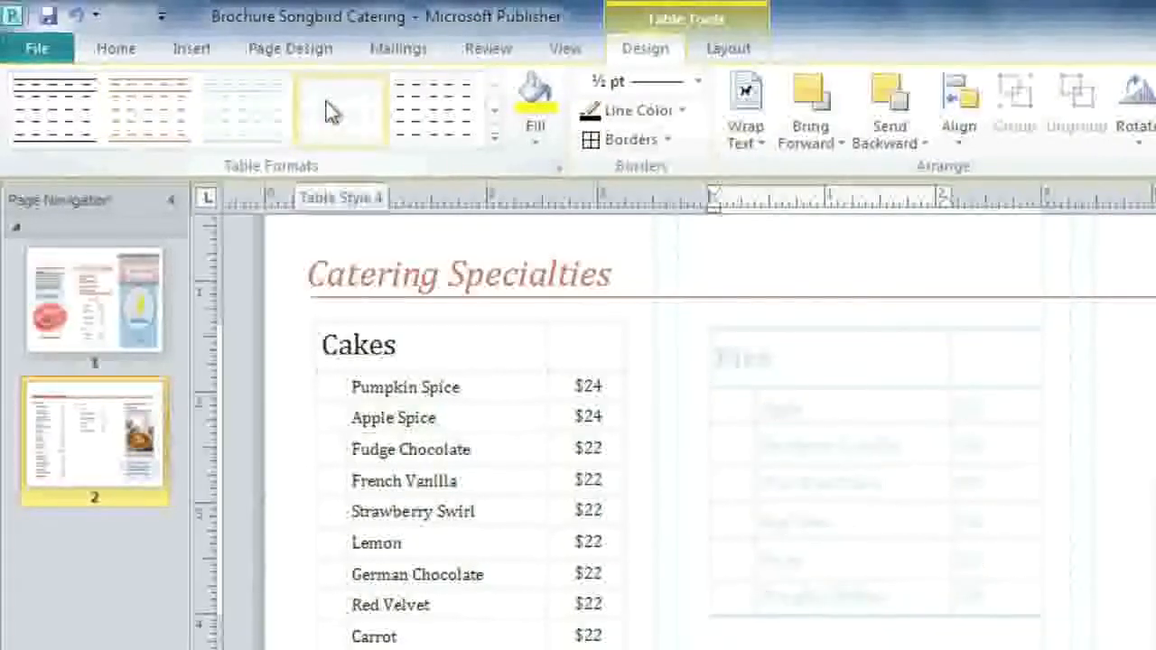
{"action": "left_click", "coordinate": [494, 148]}
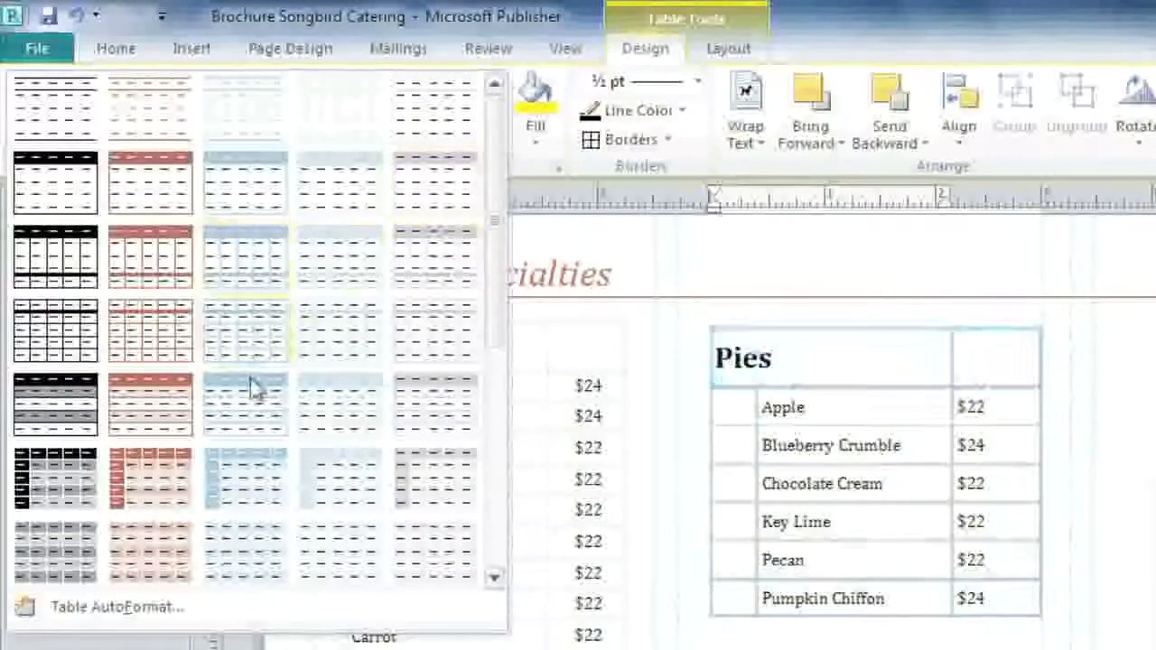
{"action": "left_click", "coordinate": [254, 413]}
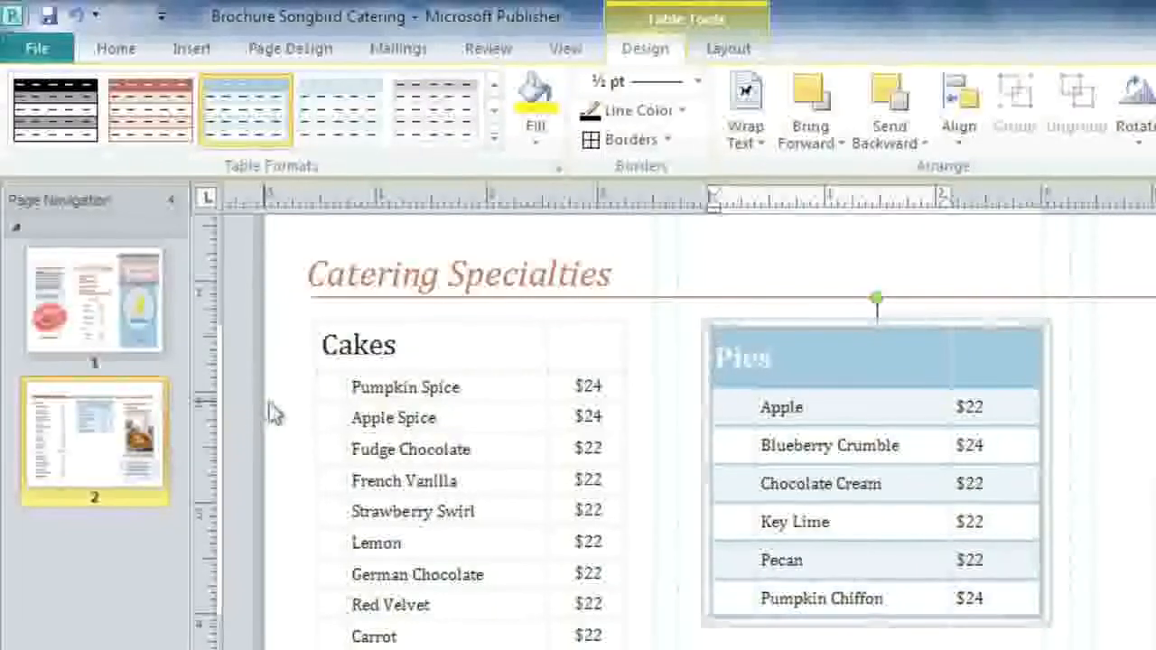
- Add inside borders to the whole Pies table with a 1 pt line in a pale scheme colour
{"action": "left_click", "coordinate": [760, 327]}
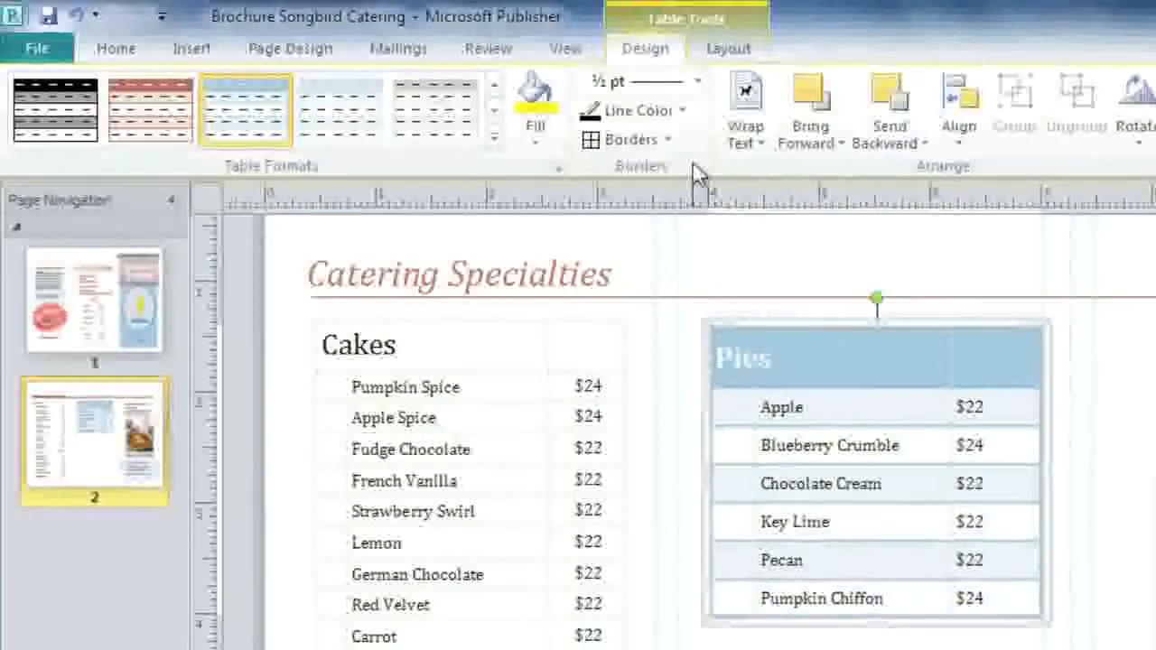
{"action": "left_click", "coordinate": [697, 81]}
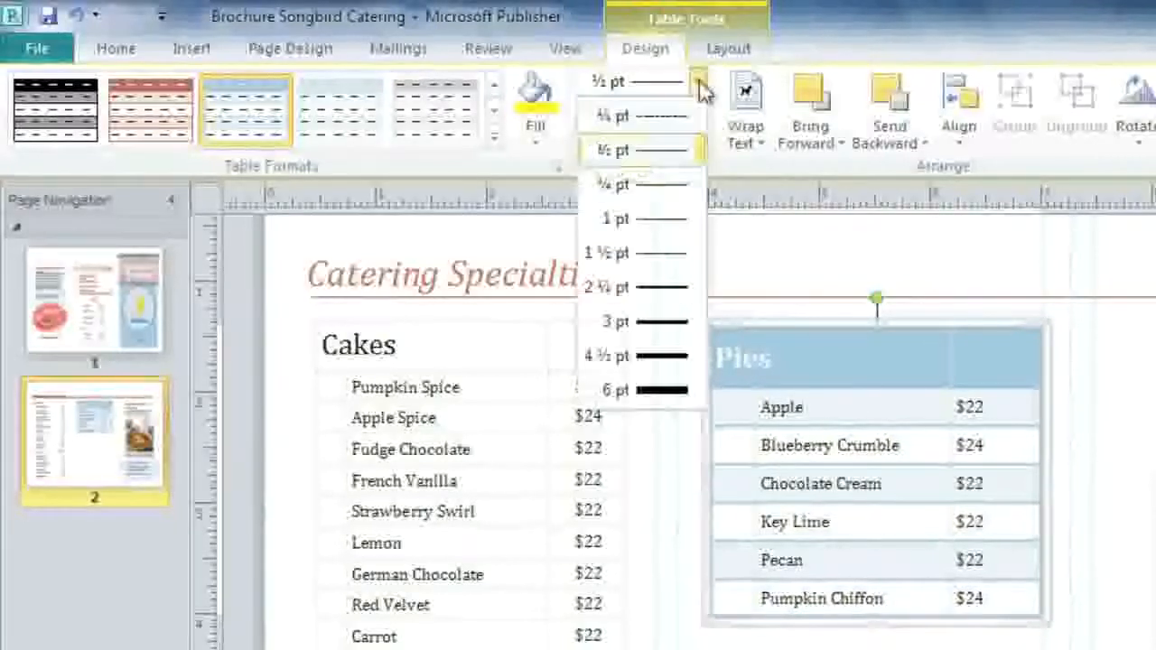
{"action": "left_click", "coordinate": [677, 220]}
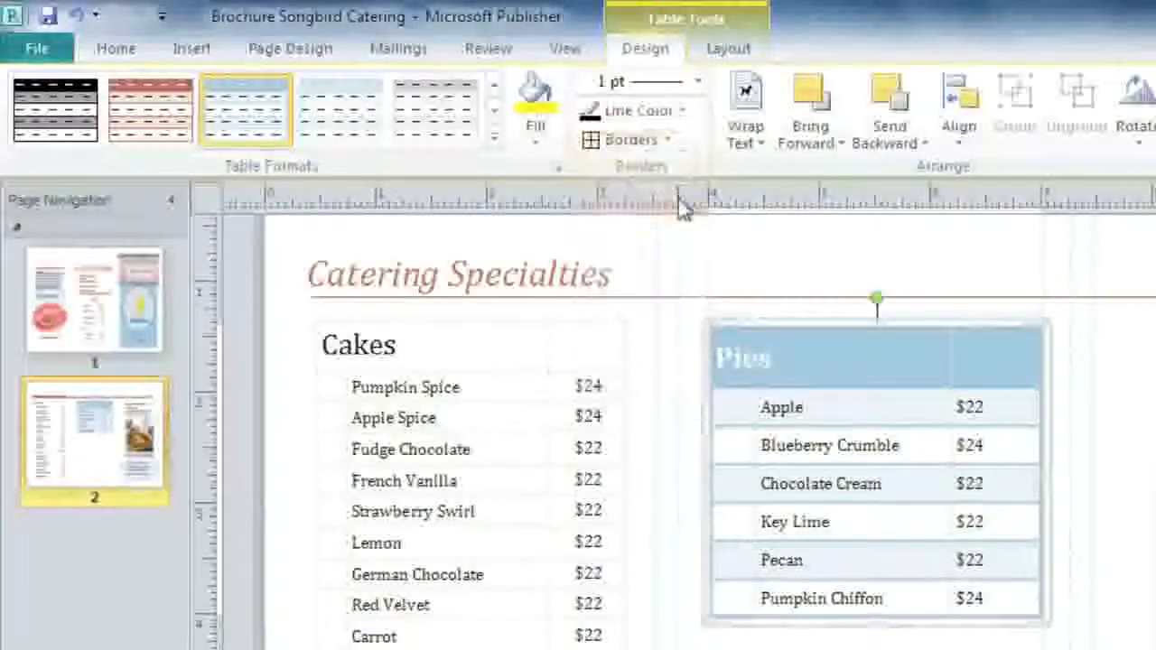
{"action": "left_click", "coordinate": [681, 111]}
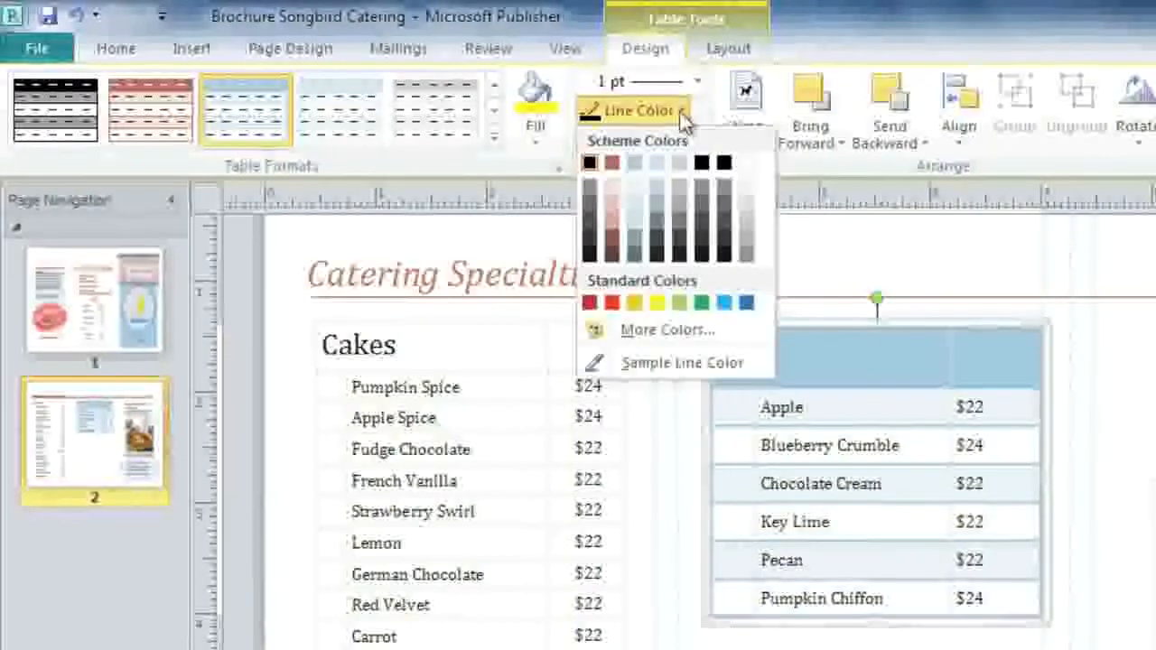
{"action": "left_click", "coordinate": [660, 163]}
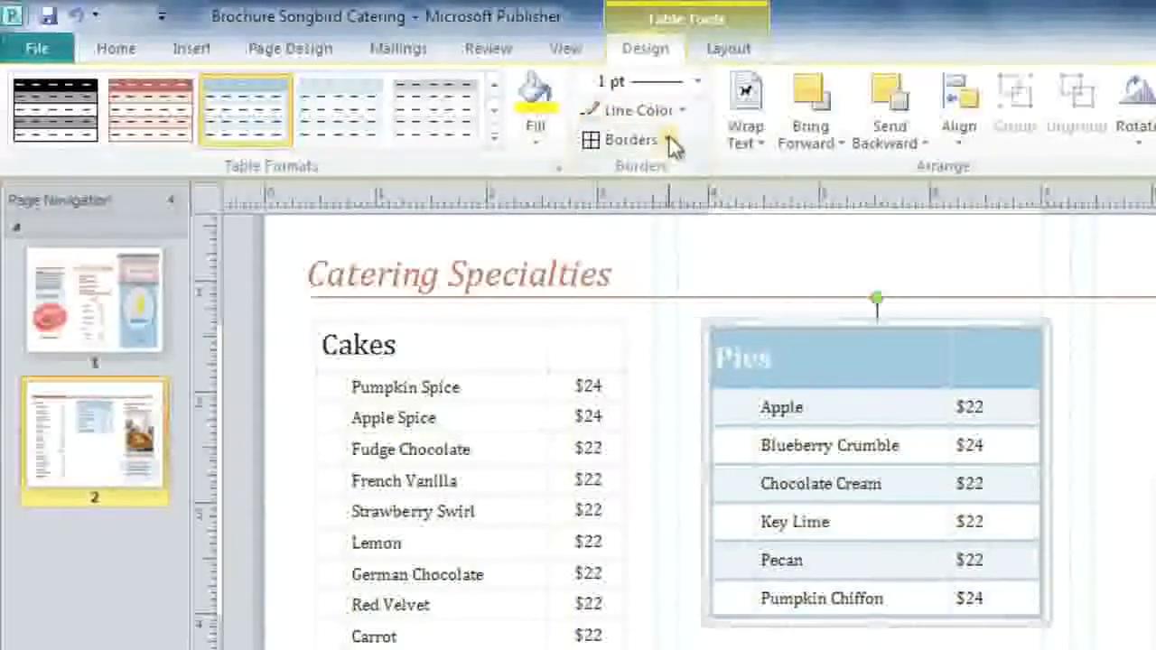
{"action": "left_click", "coordinate": [670, 142]}
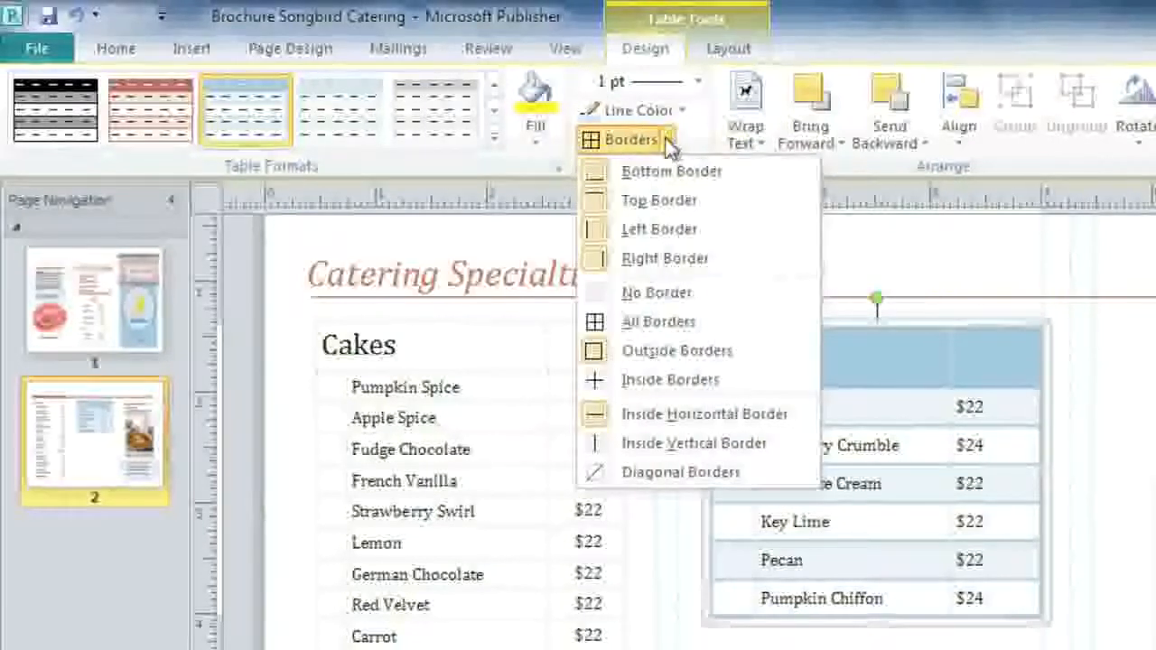
{"action": "left_click", "coordinate": [597, 381]}
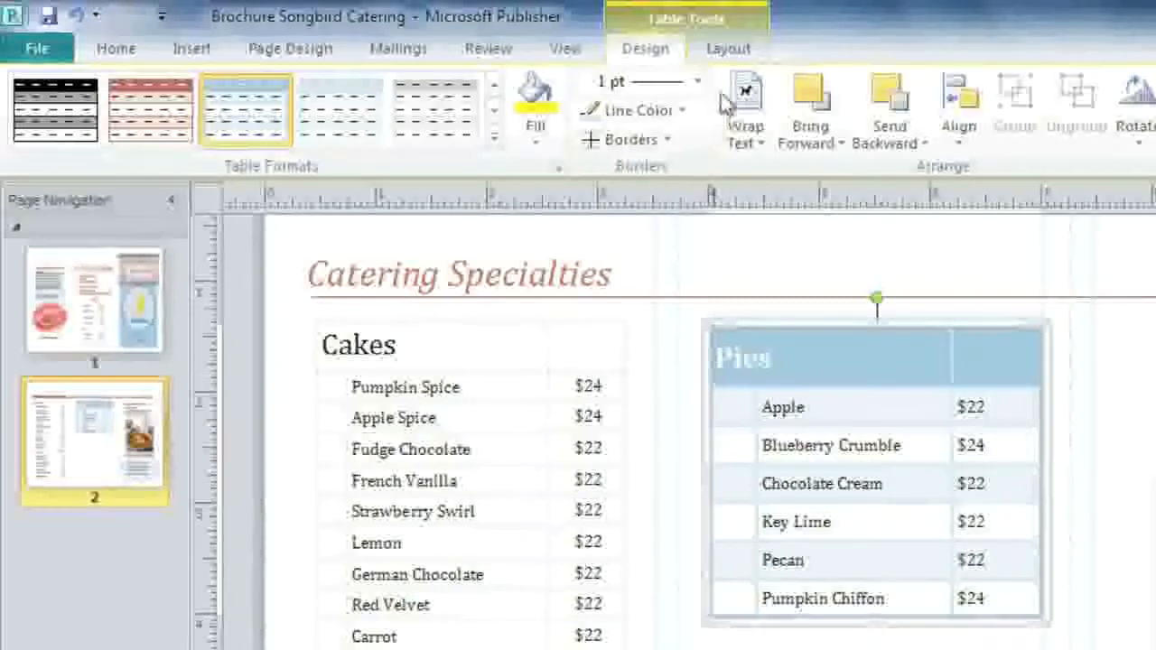
- Set the cell margins of the Pies table to Moderate, 0.06" on all sides
{"action": "left_click", "coordinate": [729, 49]}
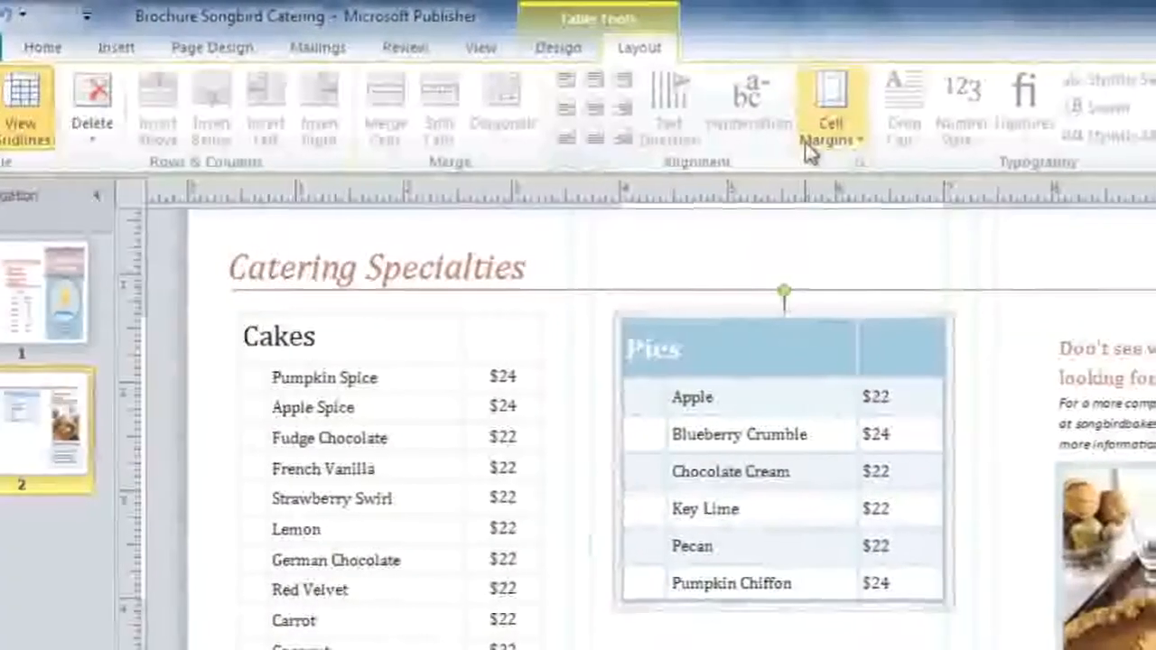
{"action": "left_click", "coordinate": [836, 136]}
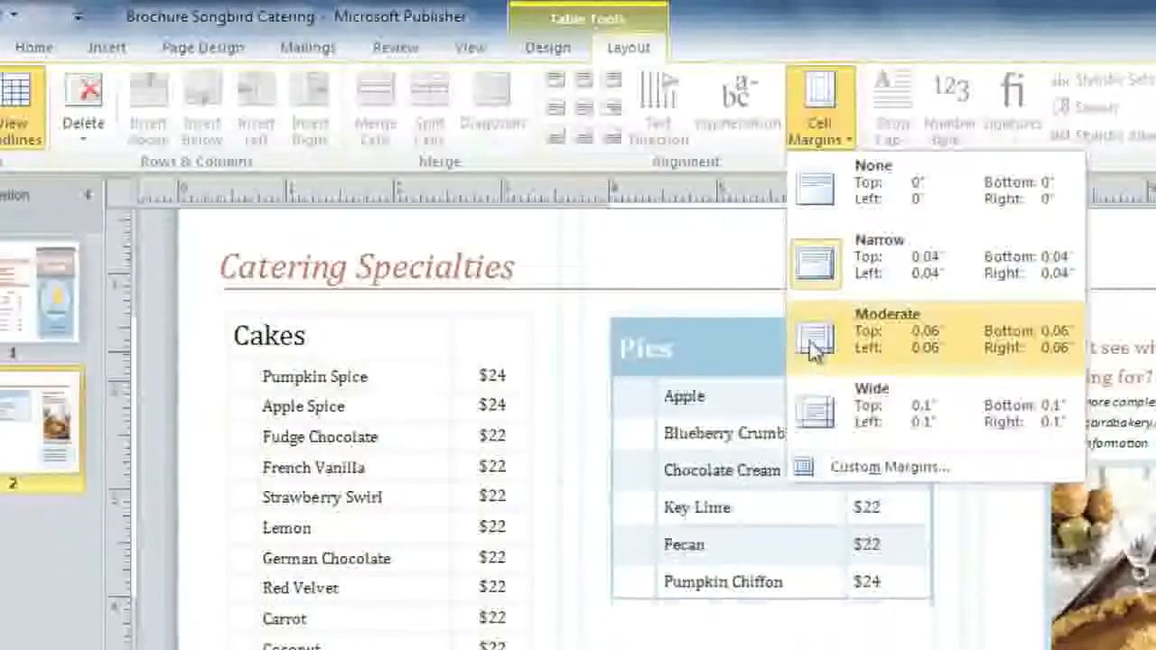
{"action": "left_click", "coordinate": [813, 337]}
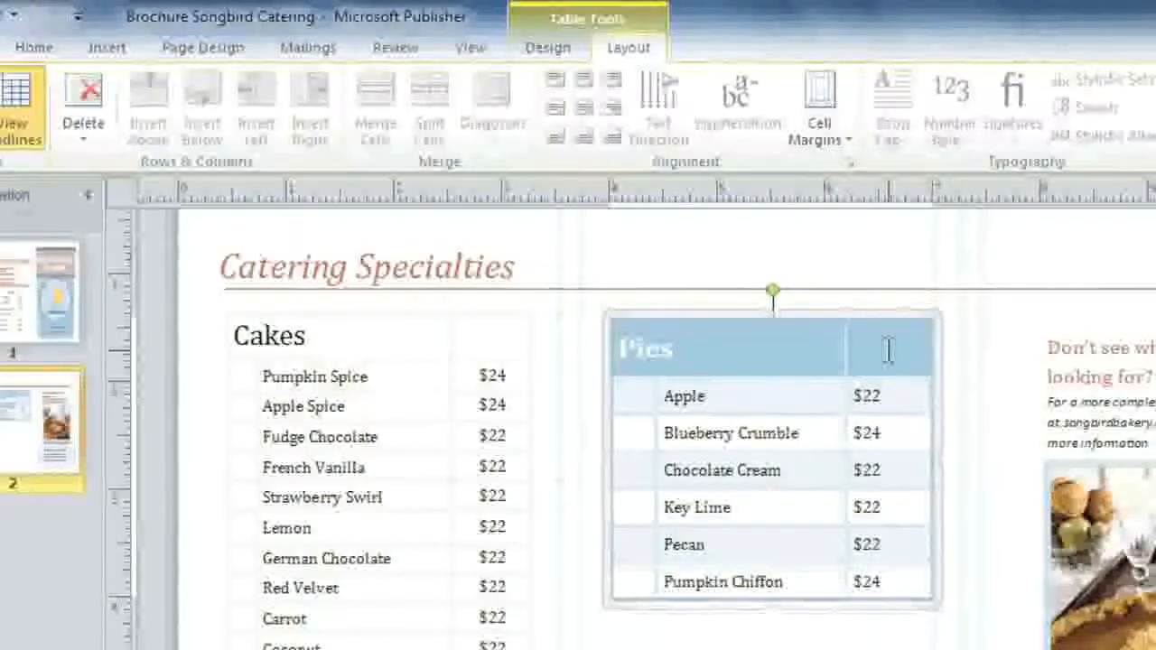
- Merge the Pies header cell with the empty cell beside it, and centre the prices horizontally and vertically in their cells
{"action": "left_click_drag", "start_coordinate": [888, 350], "coordinate": [802, 346]}
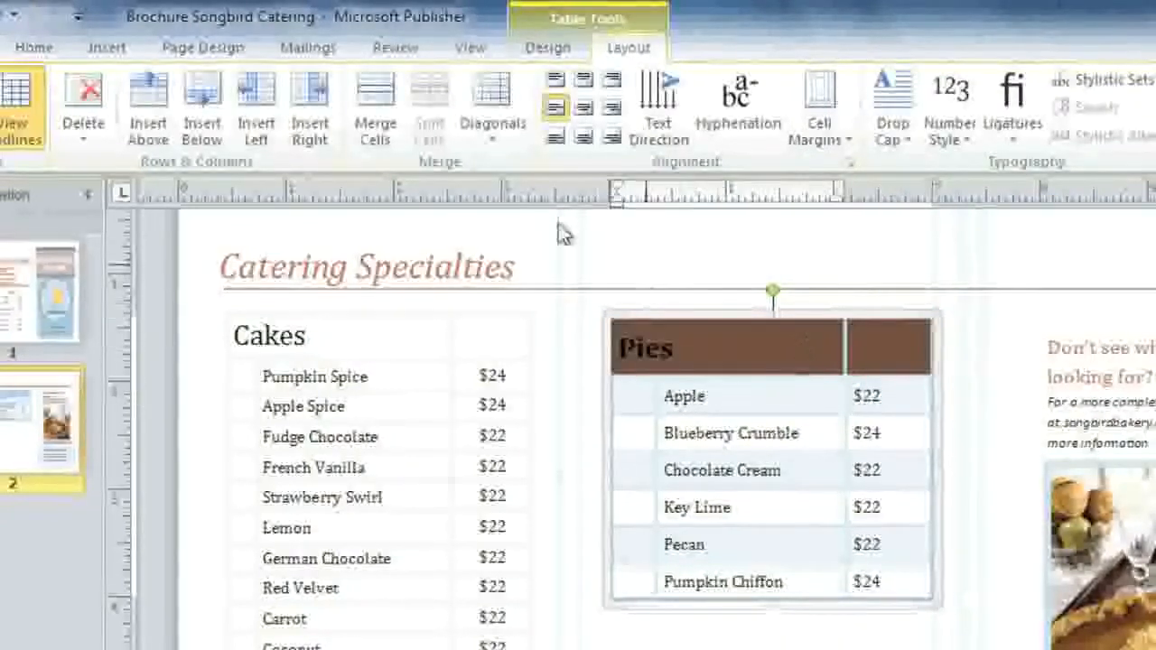
{"action": "left_click", "coordinate": [388, 152]}
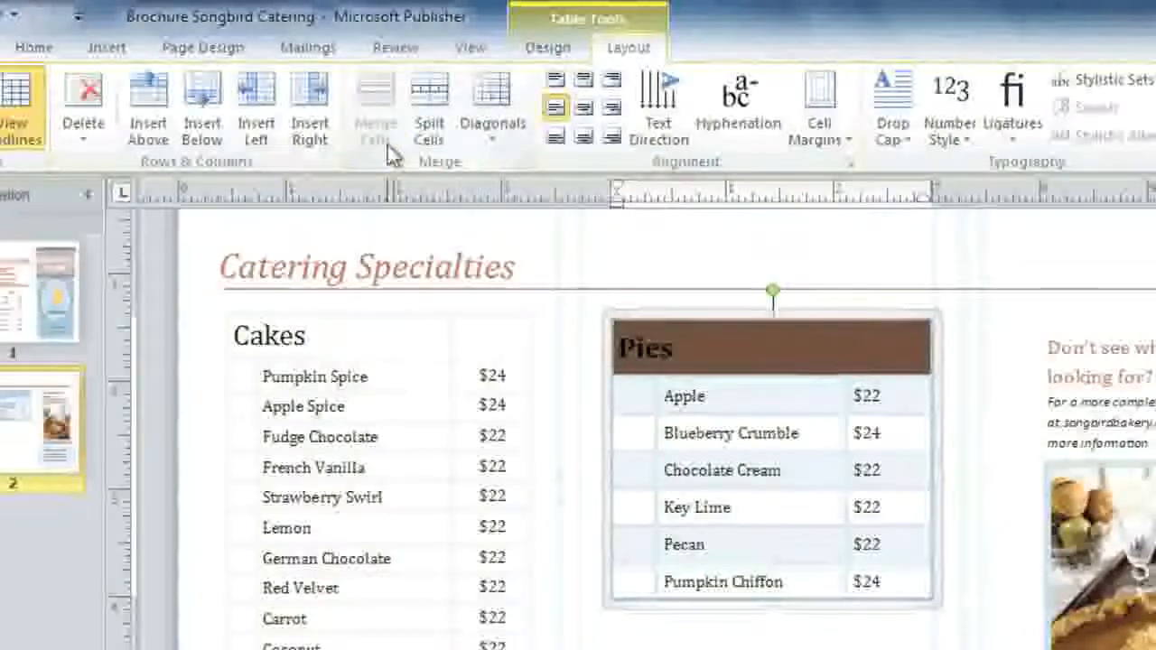
{"action": "left_click_drag", "start_coordinate": [892, 397], "coordinate": [890, 568]}
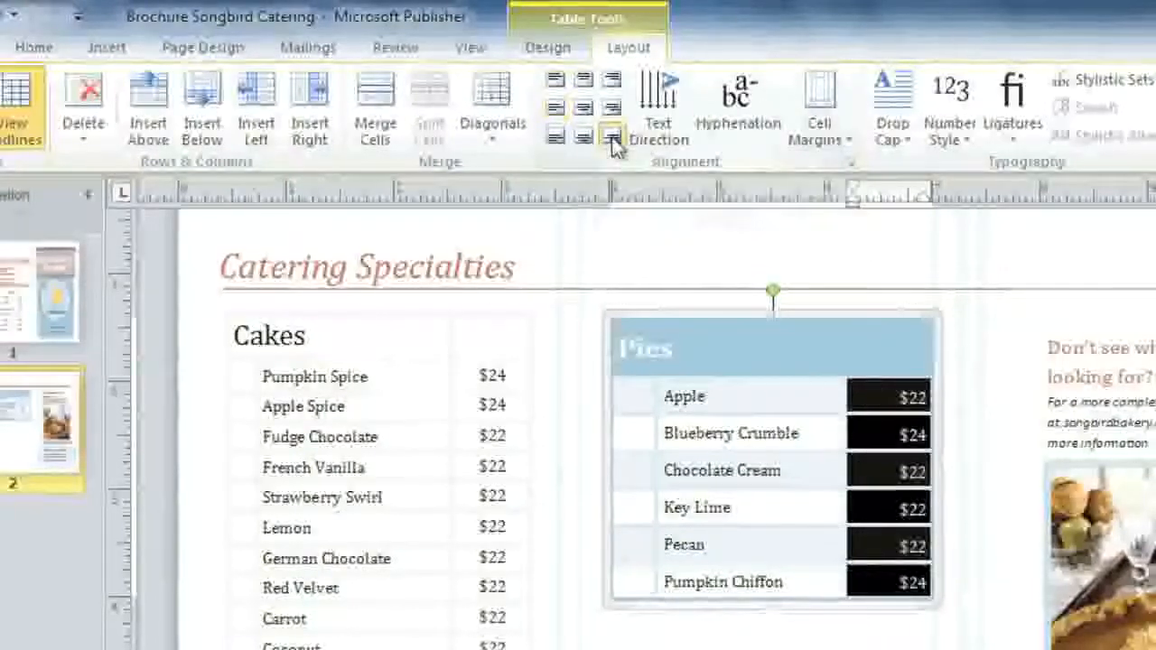
{"action": "left_click", "coordinate": [586, 109]}
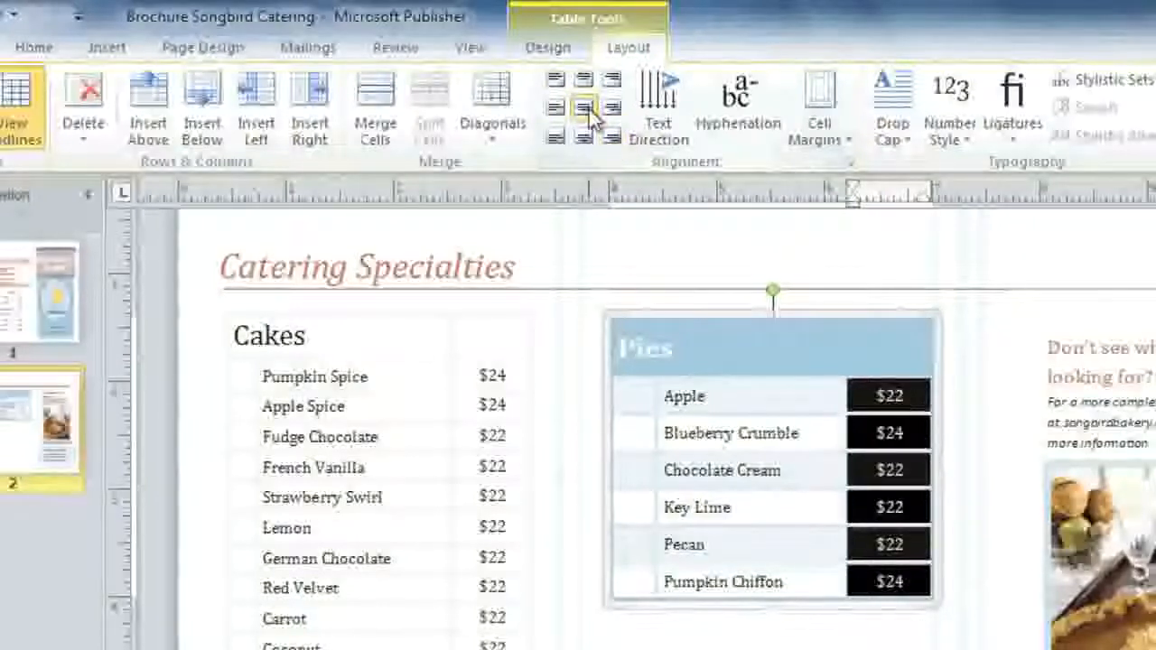